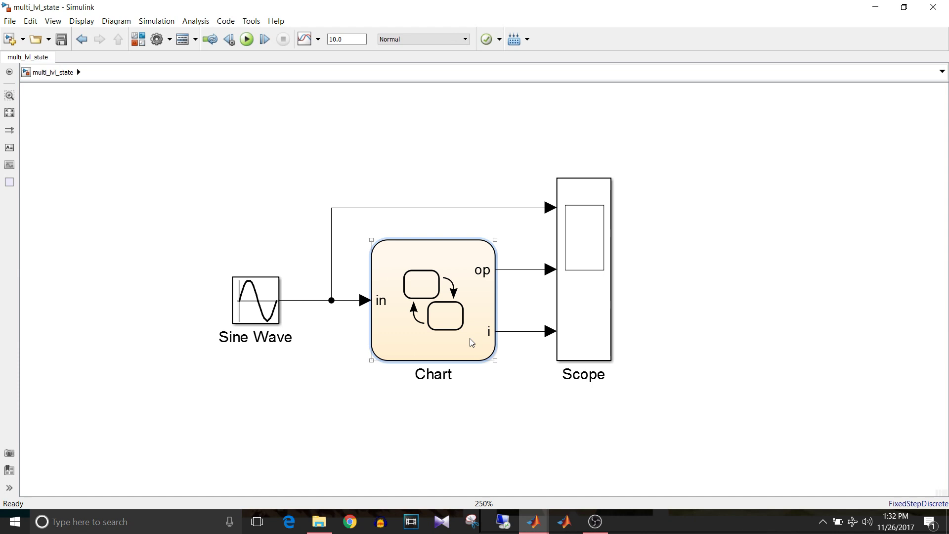
Open the multi_lvl_state Chart block to show its off/on Stateflow diagram with nested substates
{"action": "left_click", "coordinate": [186, 318]}
{"action": "left_click", "coordinate": [444, 317]}
{"action": "double_click", "coordinate": [450, 329]}
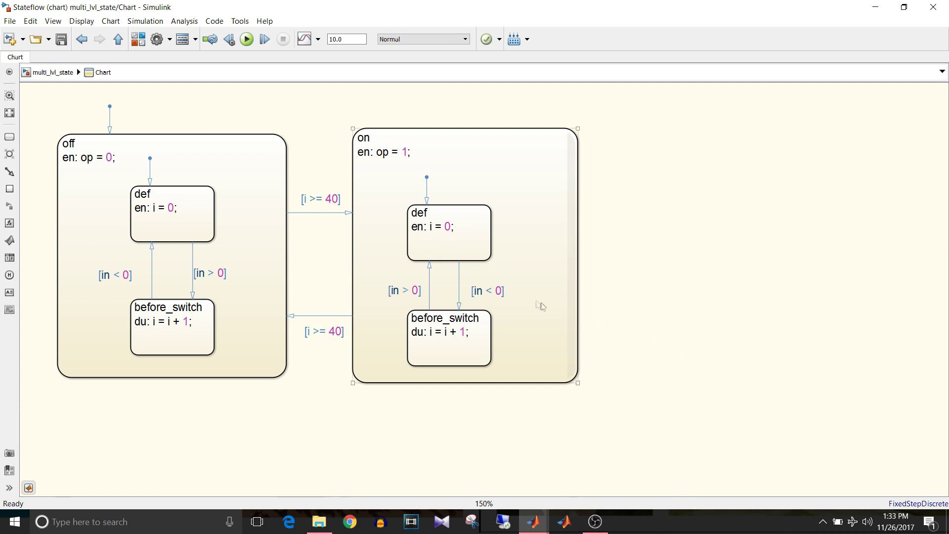
{"action": "left_click", "coordinate": [192, 228]}
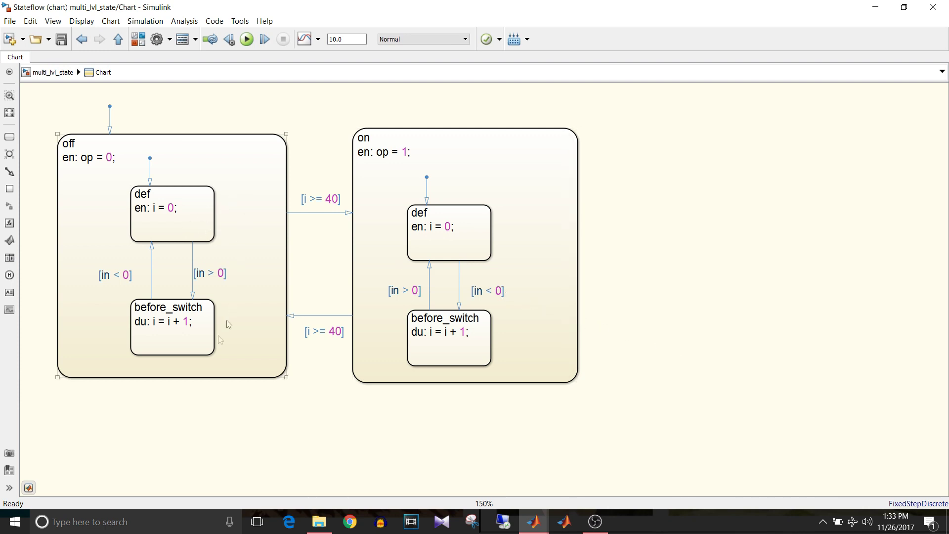
{"action": "left_click", "coordinate": [210, 255]}
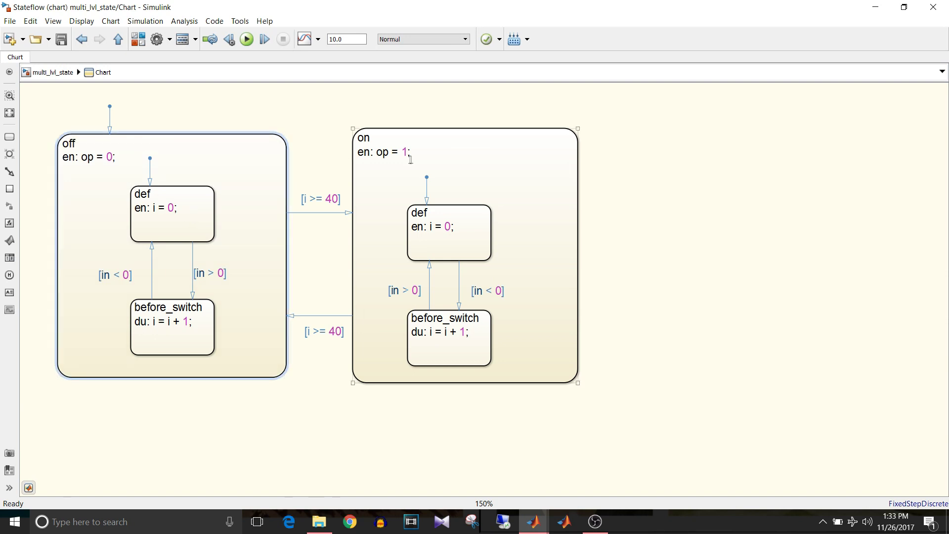
{"action": "left_click", "coordinate": [468, 161]}
{"action": "left_click", "coordinate": [643, 243]}
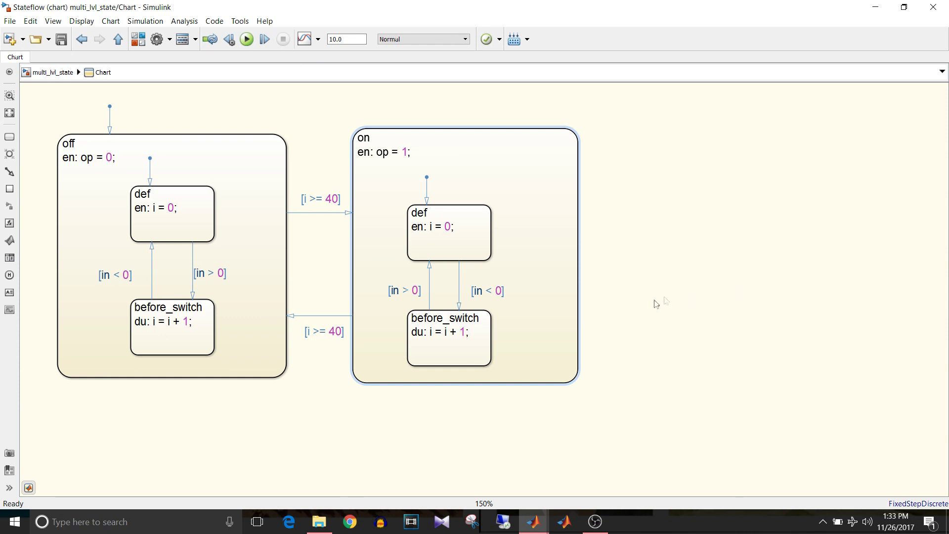
{"action": "left_click", "coordinate": [505, 285]}
{"action": "left_click", "coordinate": [203, 213]}
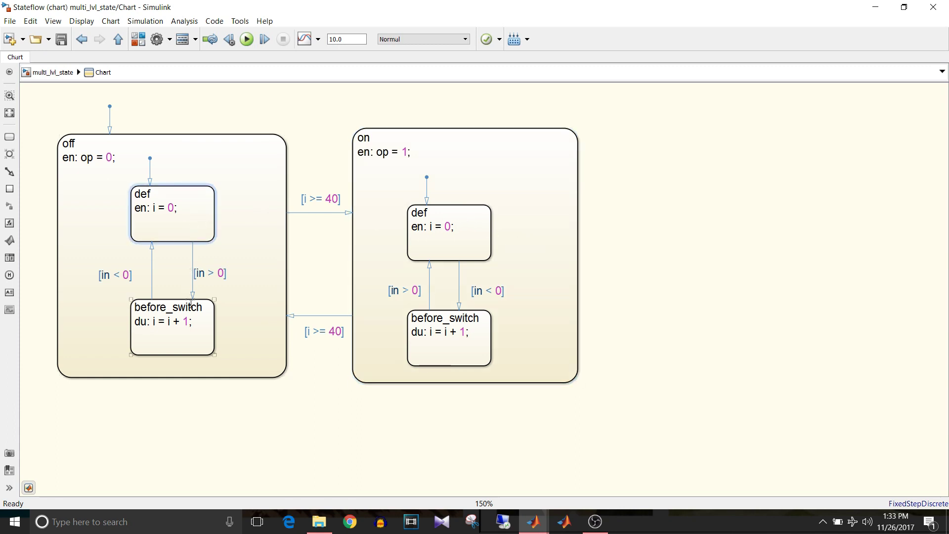
{"action": "left_click", "coordinate": [197, 328]}
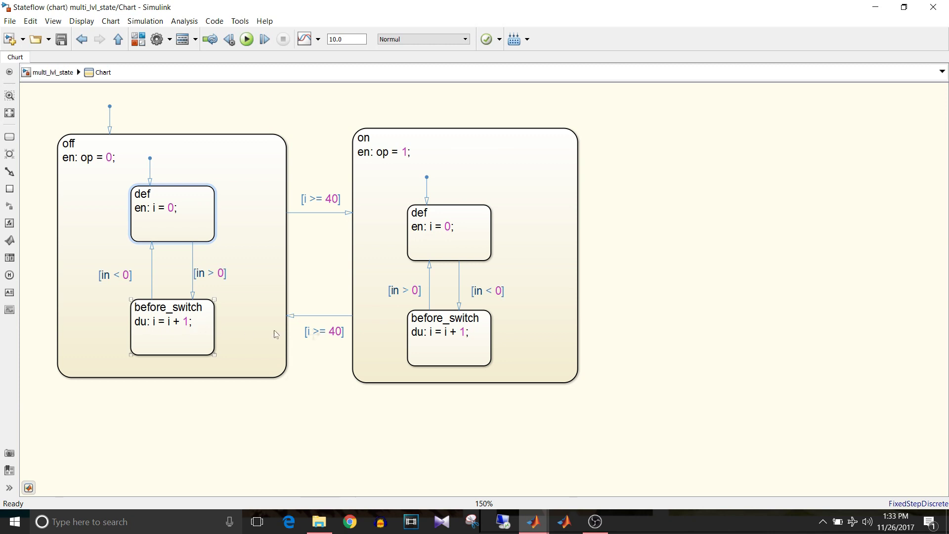
{"action": "left_click", "coordinate": [455, 339]}
{"action": "left_click", "coordinate": [450, 253]}
{"action": "left_click", "coordinate": [455, 225]}
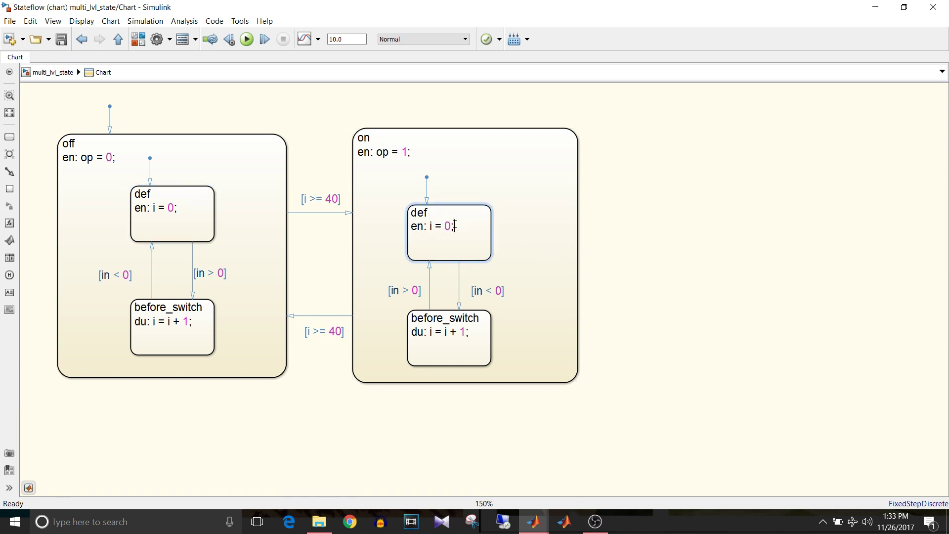
{"action": "left_click", "coordinate": [524, 194]}
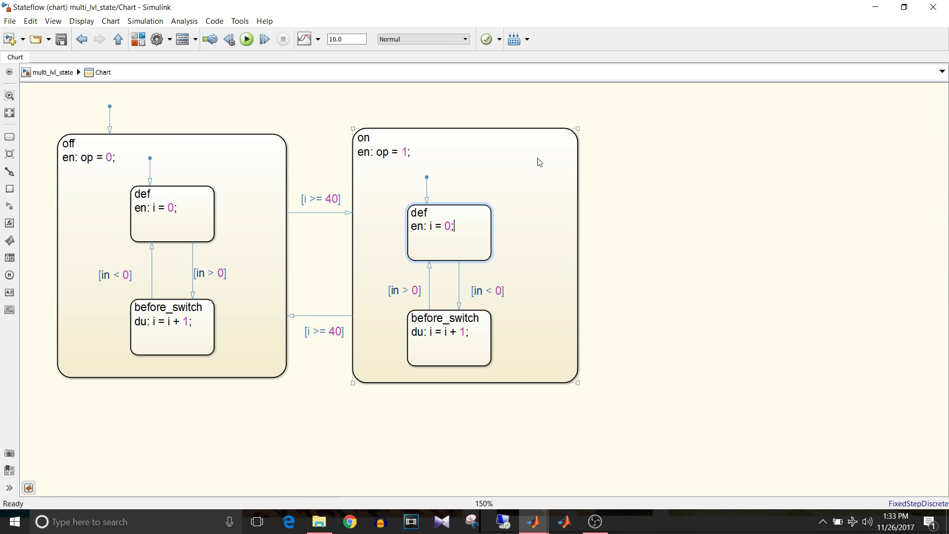
{"action": "left_click", "coordinate": [219, 147]}
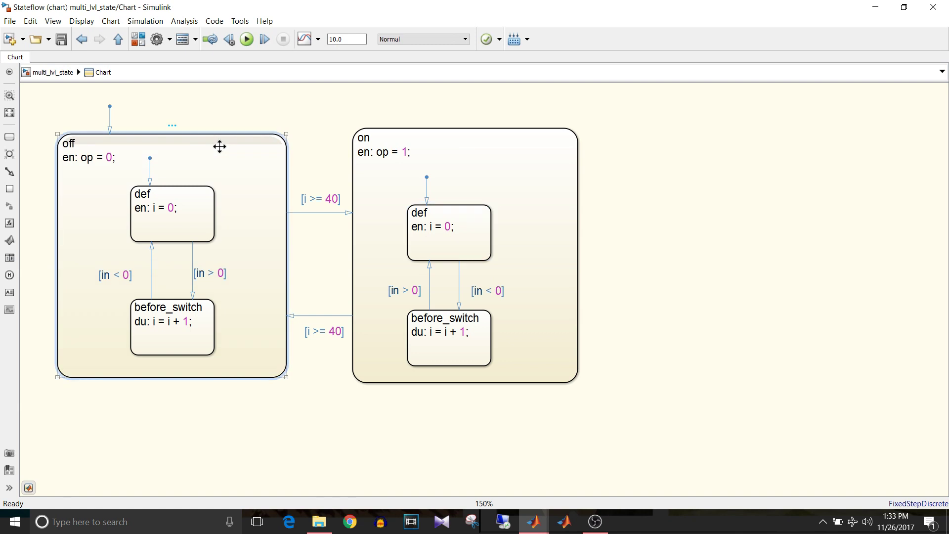
{"action": "left_click", "coordinate": [184, 205]}
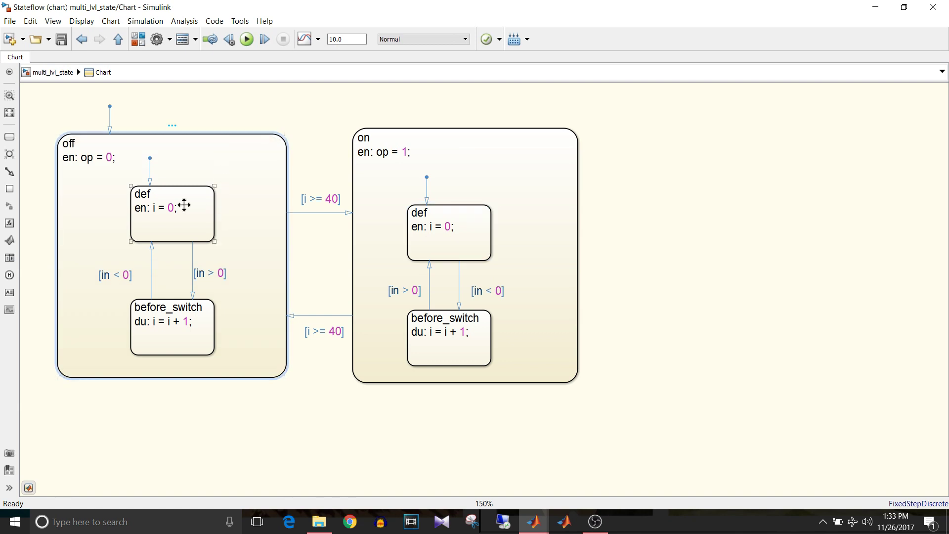
{"action": "left_click", "coordinate": [197, 330]}
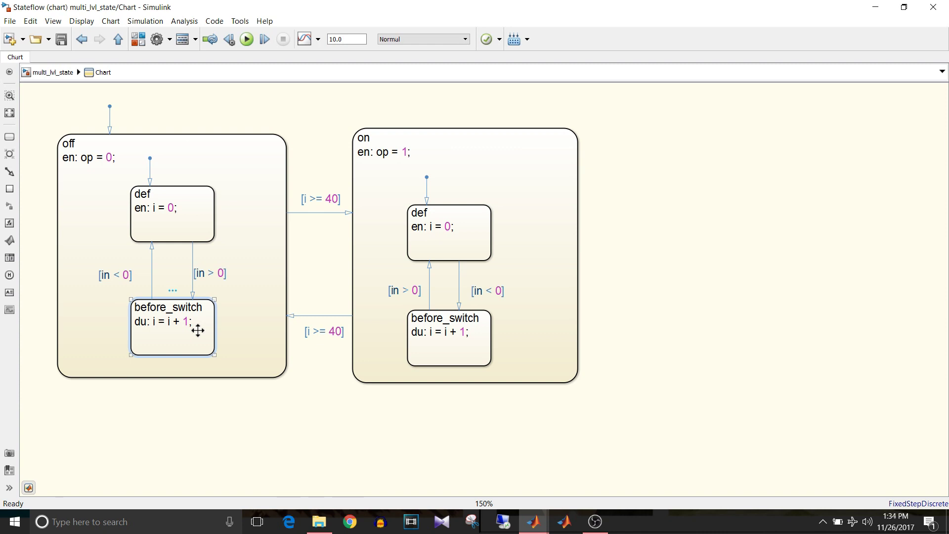
{"action": "left_click", "coordinate": [527, 273]}
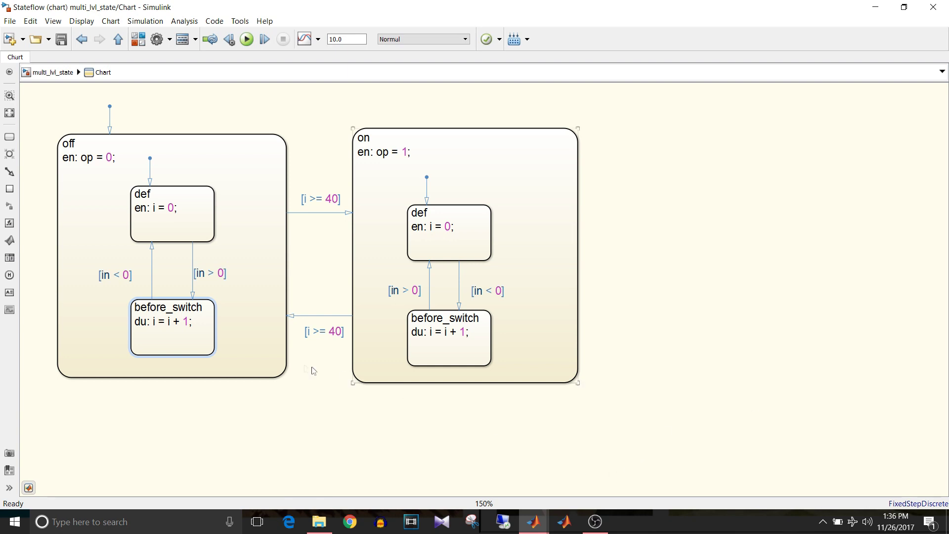
{"action": "left_click", "coordinate": [234, 339]}
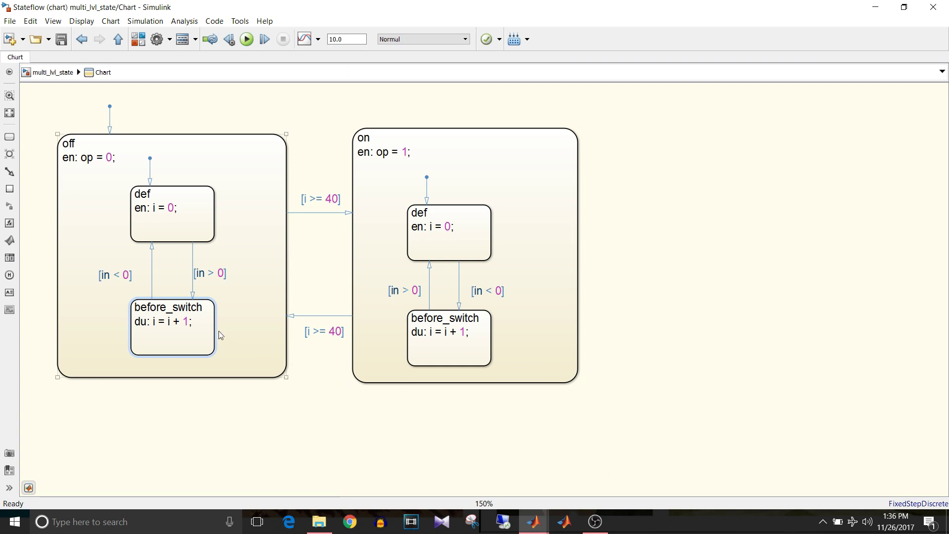
{"action": "left_click", "coordinate": [210, 327]}
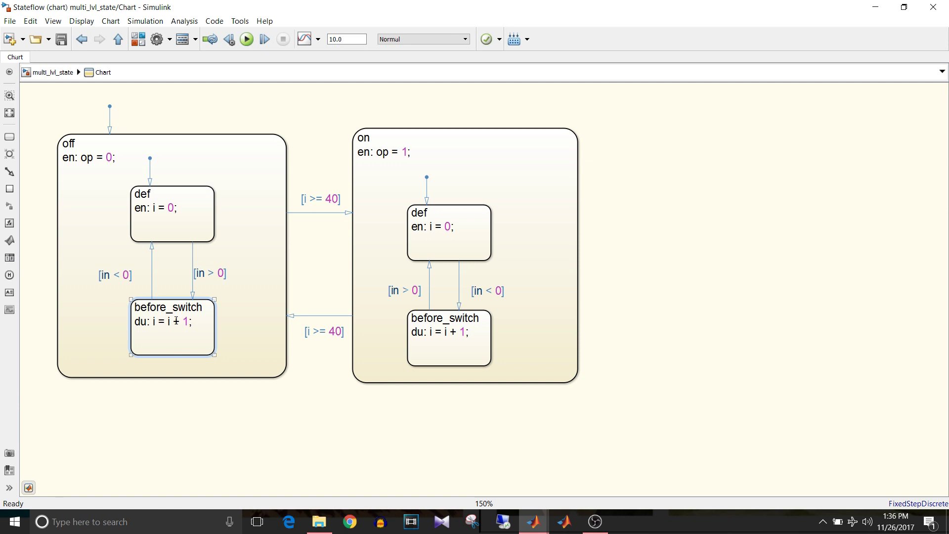
{"action": "left_click", "coordinate": [360, 284]}
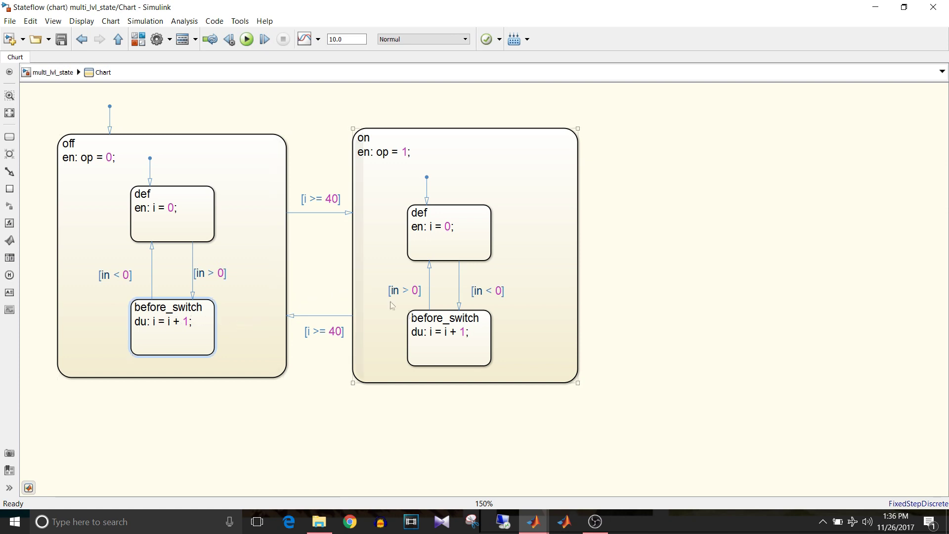
{"action": "left_click", "coordinate": [704, 488]}
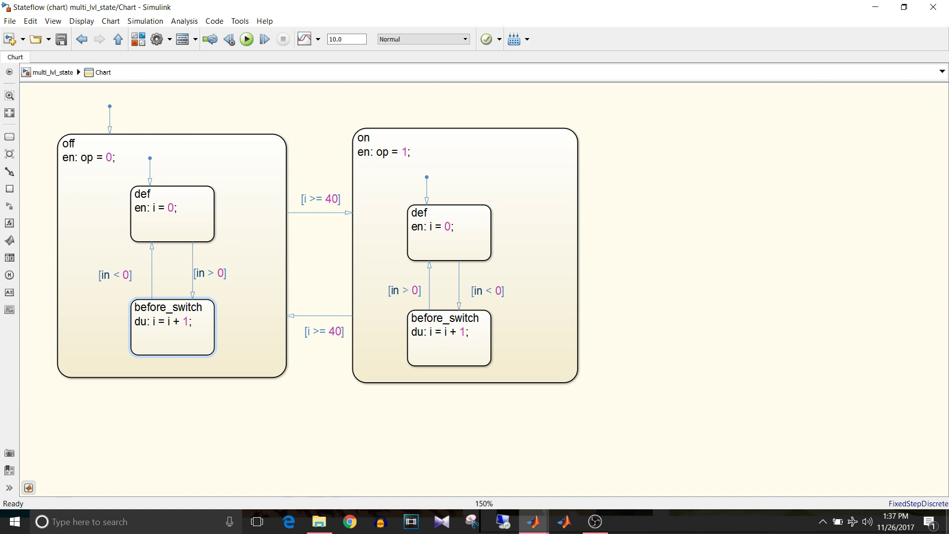
{"action": "left_click", "coordinate": [499, 308]}
{"action": "left_click", "coordinate": [725, 416]}
{"action": "left_click", "coordinate": [246, 244]}
{"action": "left_click", "coordinate": [376, 226]}
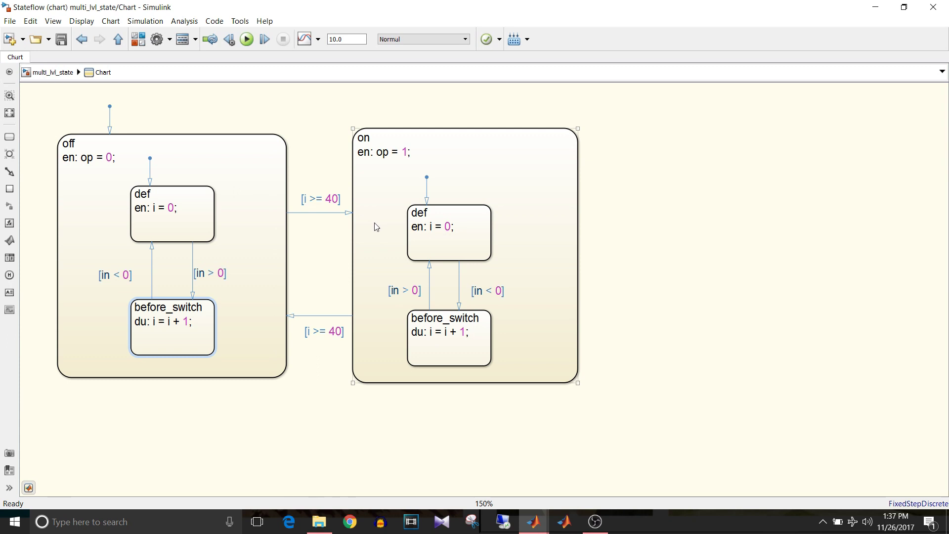
{"action": "left_click", "coordinate": [316, 220]}
{"action": "left_click", "coordinate": [114, 170]}
{"action": "left_click", "coordinate": [168, 194]}
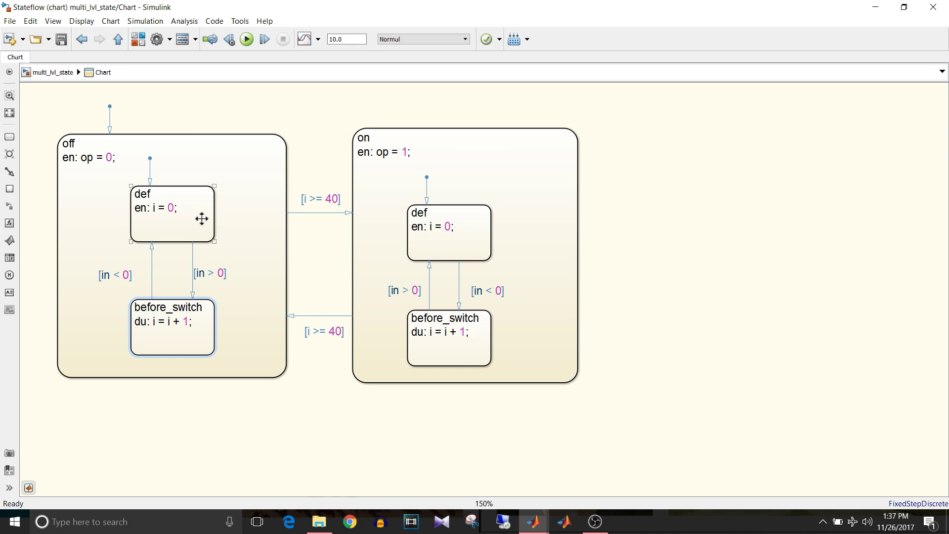
{"action": "left_click", "coordinate": [170, 337]}
{"action": "left_click", "coordinate": [510, 295]}
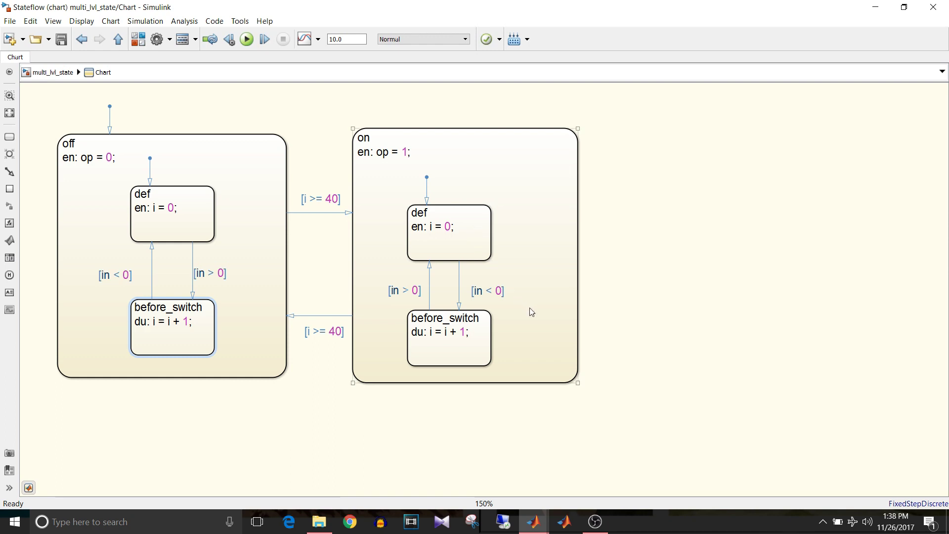
{"action": "left_click", "coordinate": [477, 237]}
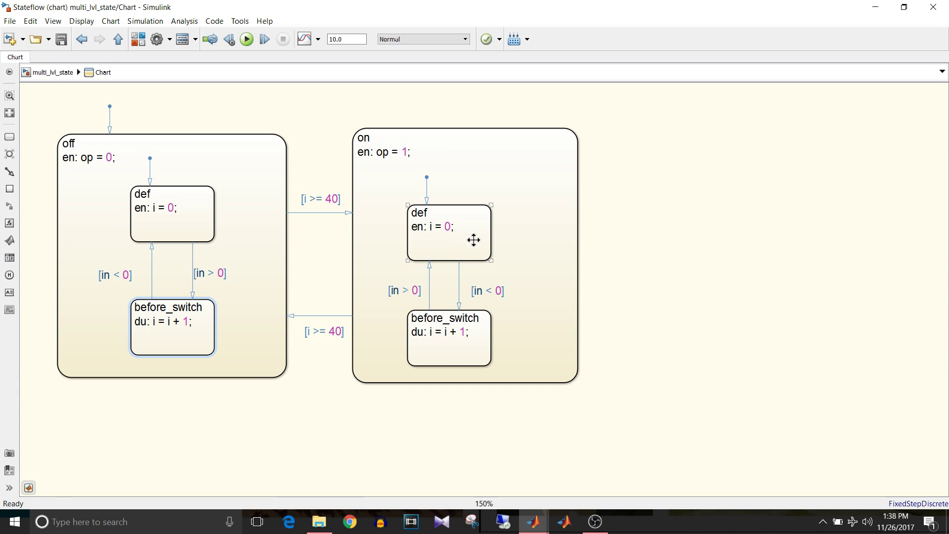
{"action": "left_click", "coordinate": [530, 292]}
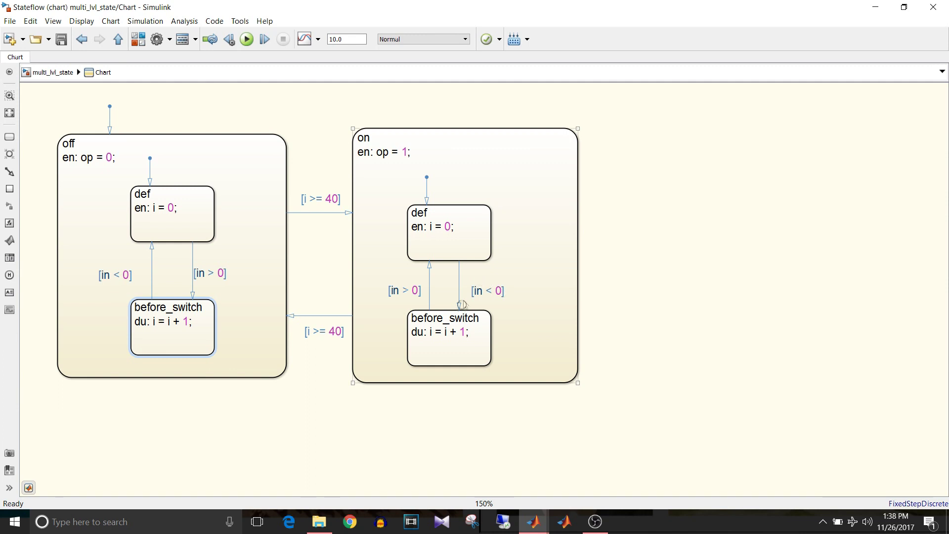
{"action": "left_click", "coordinate": [467, 335]}
{"action": "left_click", "coordinate": [361, 324]}
{"action": "left_click", "coordinate": [469, 336]}
{"action": "left_click", "coordinate": [246, 306]}
Go back up to the multi_lvl_state model and run the simulation to T=10
{"action": "left_click", "coordinate": [43, 78]}
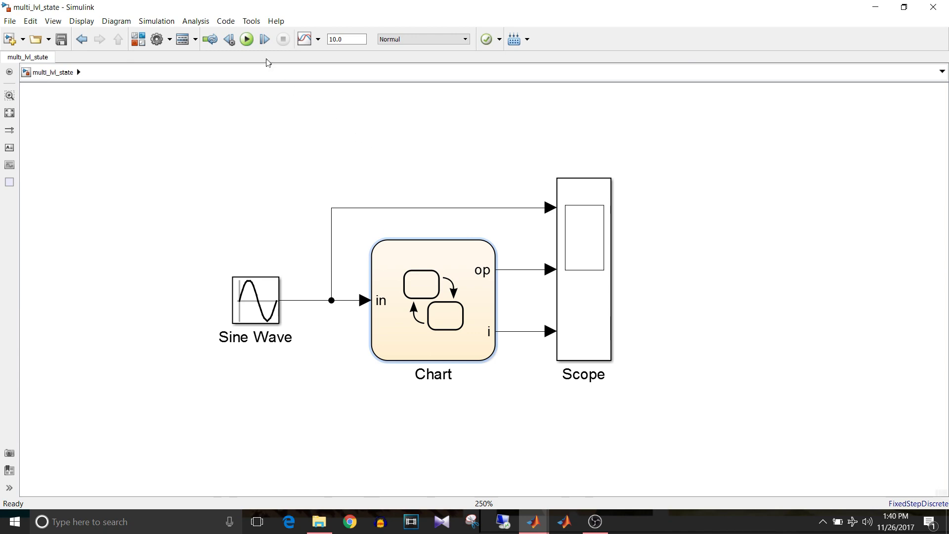
{"action": "left_click", "coordinate": [247, 40]}
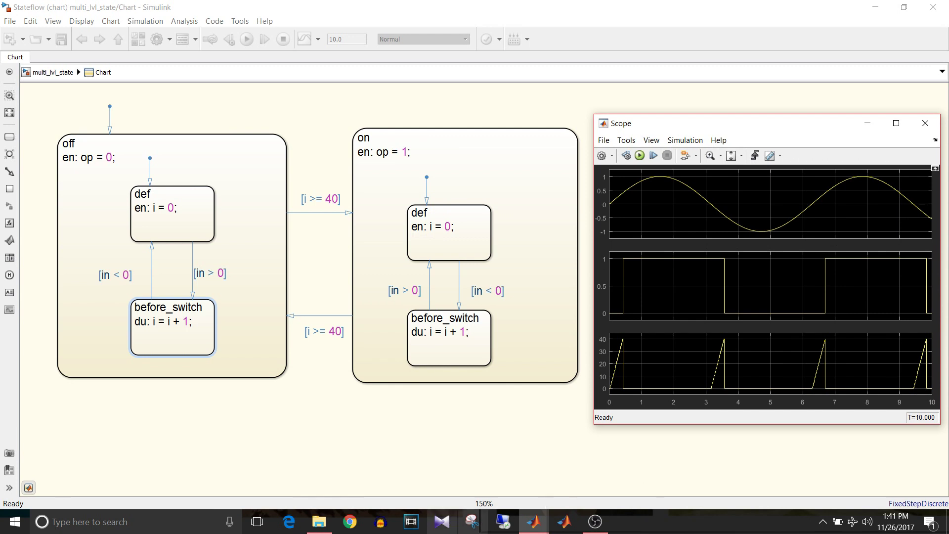
Select the off state, the before_switch substate and the on state while viewing the Scope results
{"action": "left_click", "coordinate": [121, 171]}
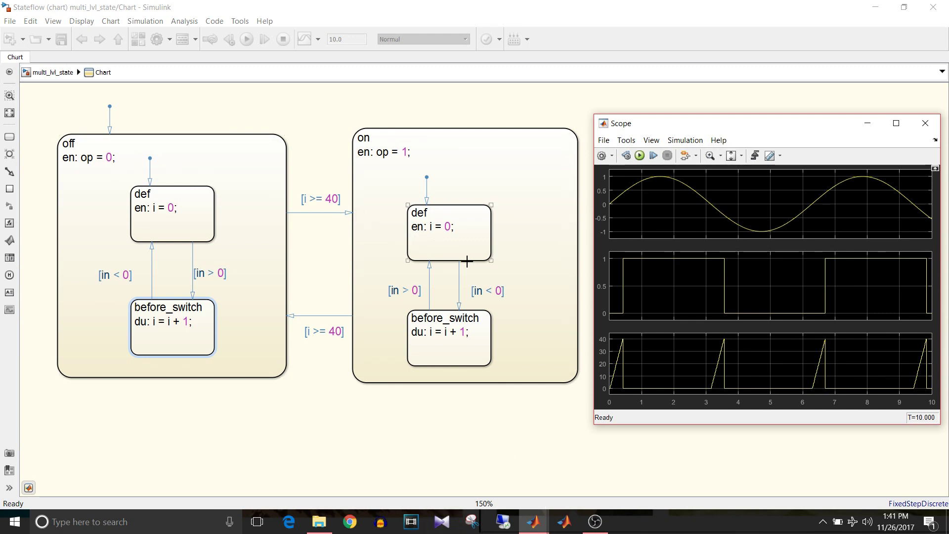
{"action": "left_click", "coordinate": [615, 313]}
{"action": "left_click", "coordinate": [454, 339]}
{"action": "left_click", "coordinate": [667, 233]}
{"action": "left_click", "coordinate": [553, 290]}
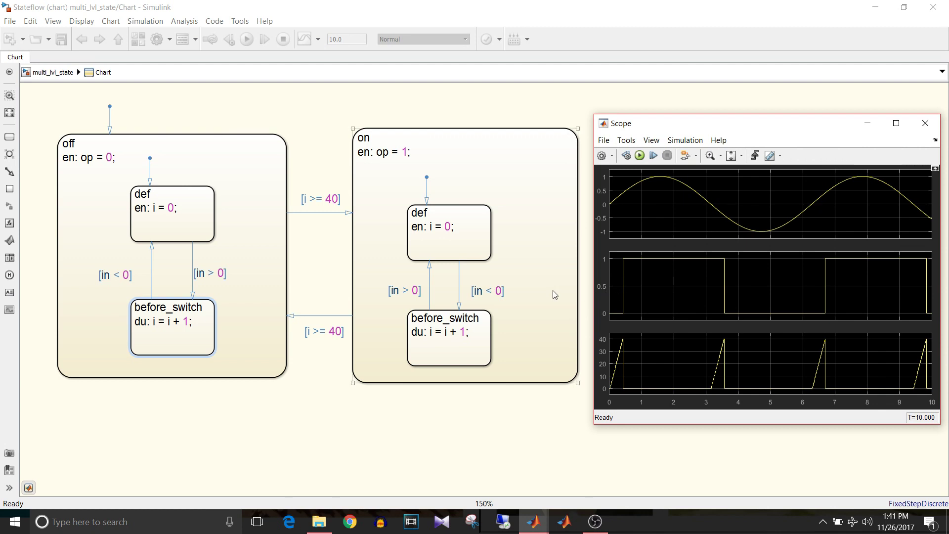
{"action": "left_click", "coordinate": [631, 265]}
{"action": "left_click", "coordinate": [163, 212]}
{"action": "left_click", "coordinate": [467, 299]}
{"action": "left_click", "coordinate": [465, 311]}
{"action": "left_click", "coordinate": [423, 266]}
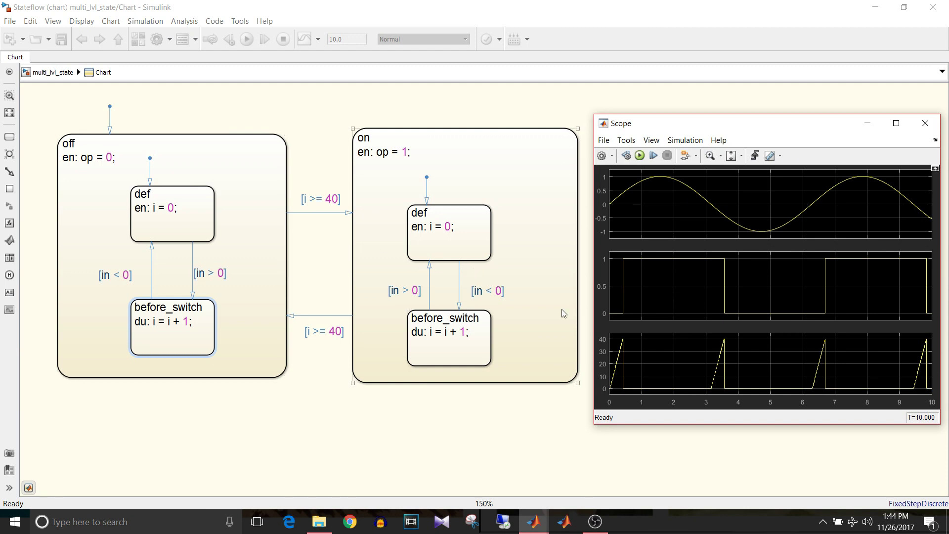